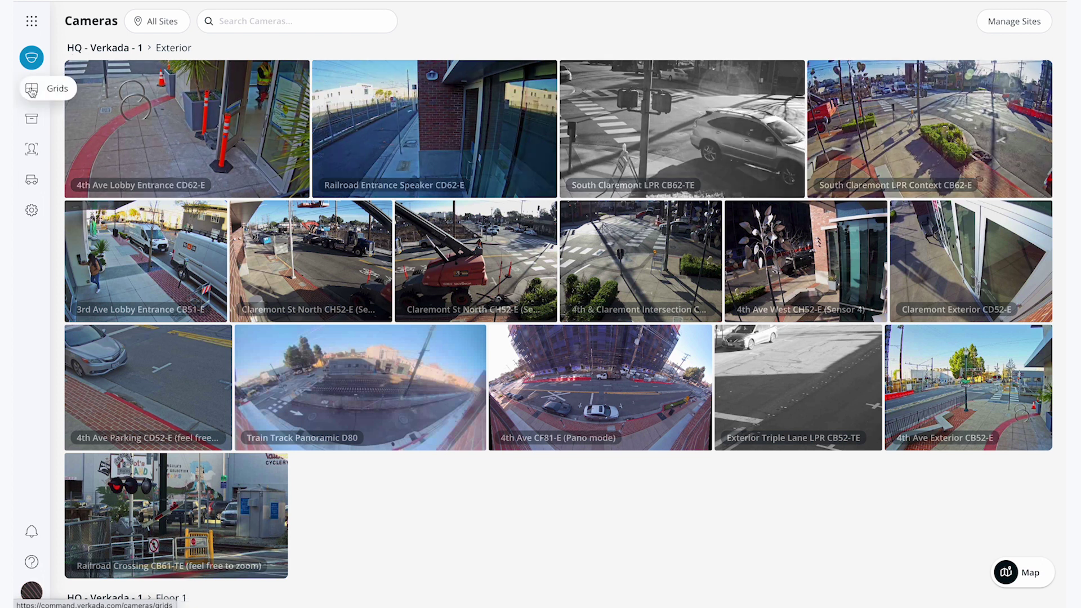
Switch to the Cameras product and open its Grids page showing All Cameras 3×3
{"action": "mouse_move", "coordinate": [47, 91]}
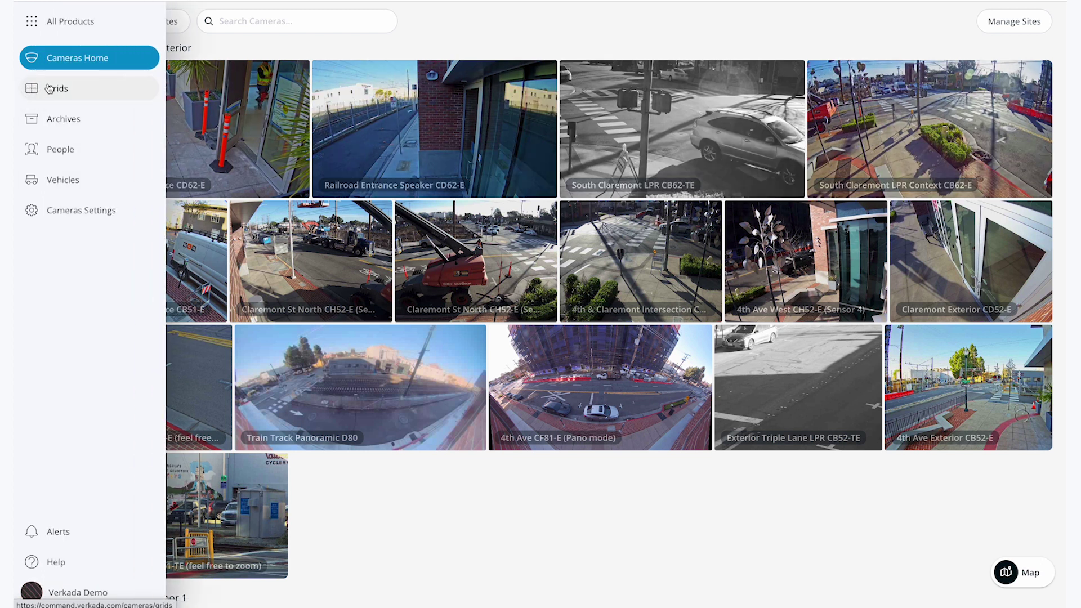
{"action": "left_click", "coordinate": [32, 22]}
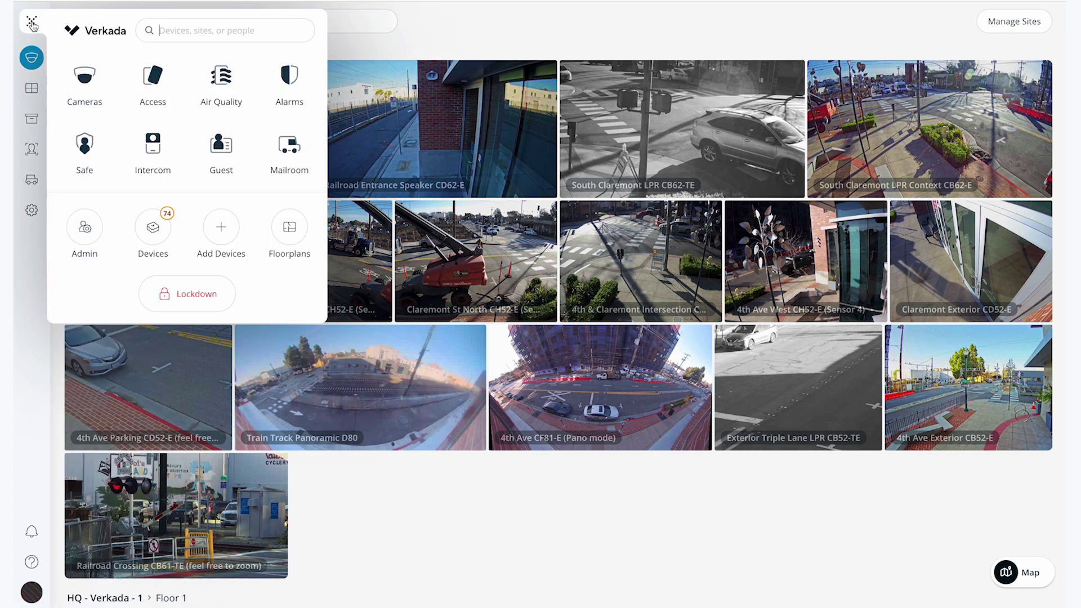
{"action": "left_click", "coordinate": [85, 75]}
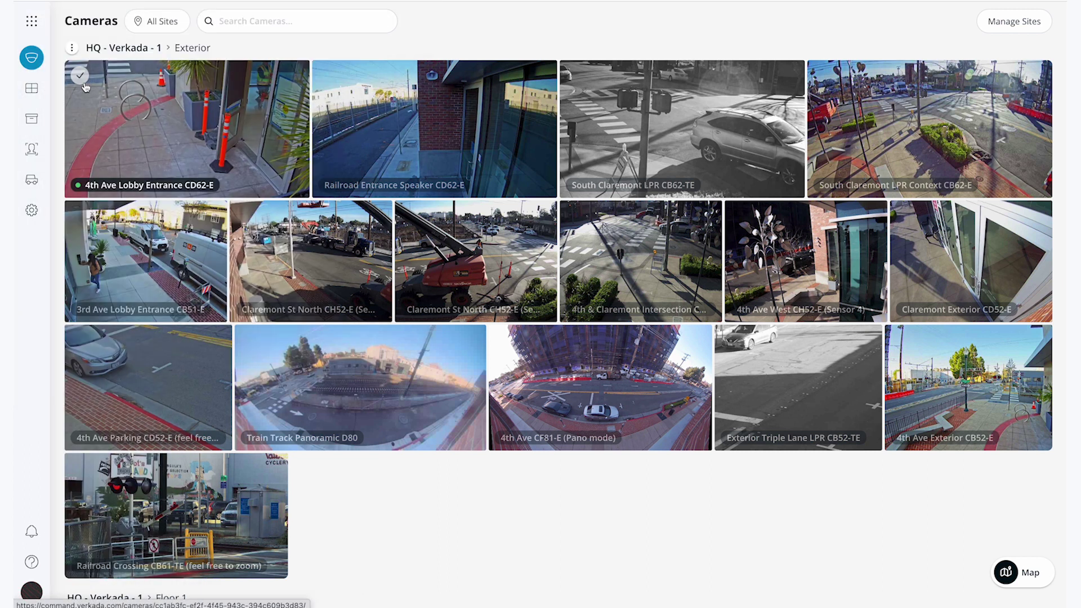
{"action": "left_click", "coordinate": [34, 90]}
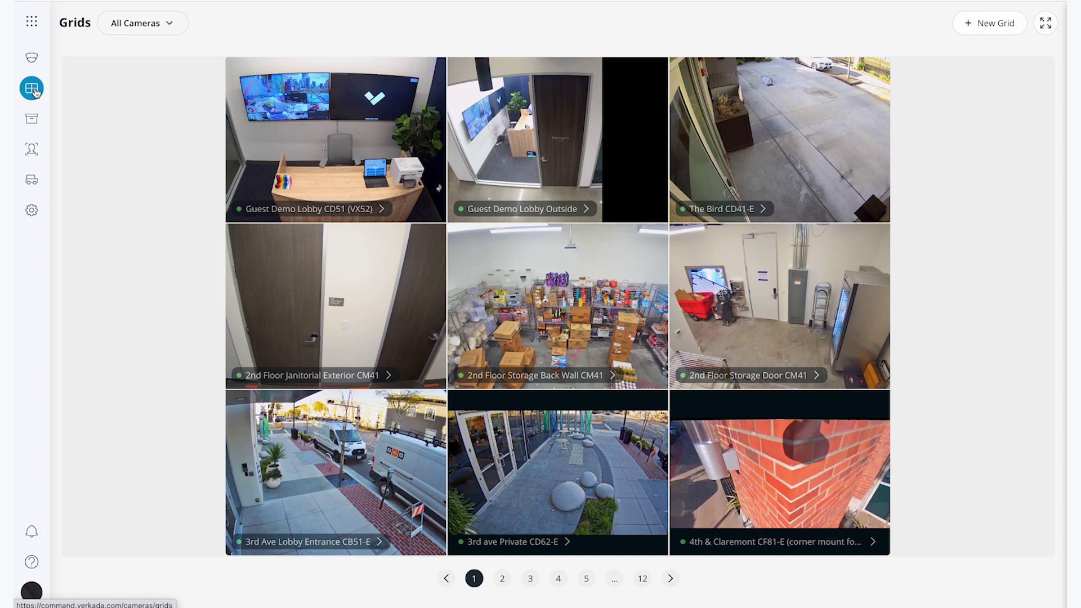
Page to the third All Cameras page, briefly enlarge the Austin - Mural tile, then start a new grid
{"action": "left_click", "coordinate": [671, 579]}
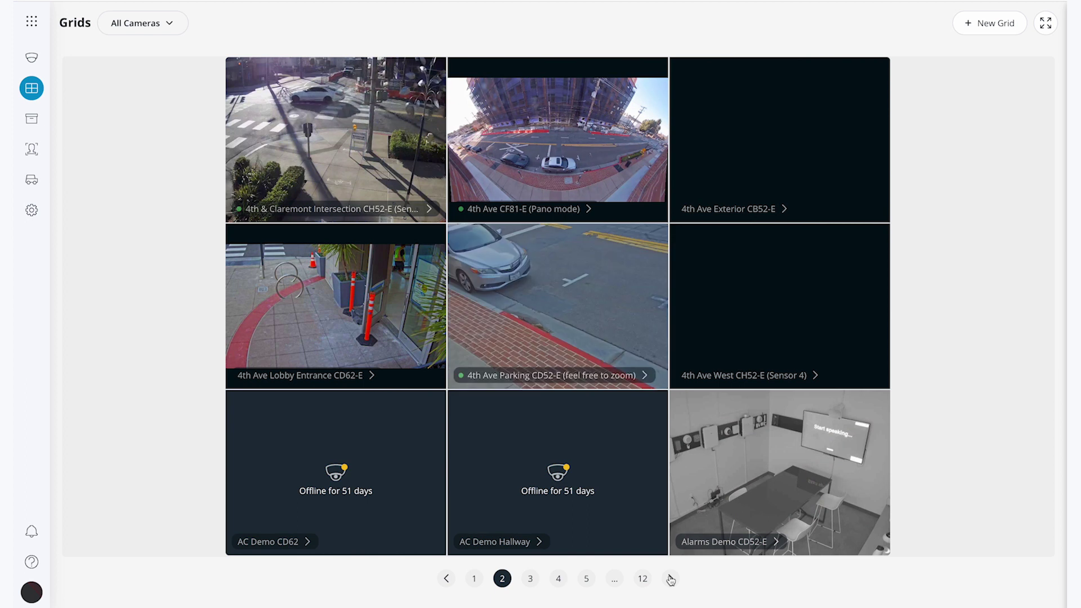
{"action": "left_click", "coordinate": [671, 578]}
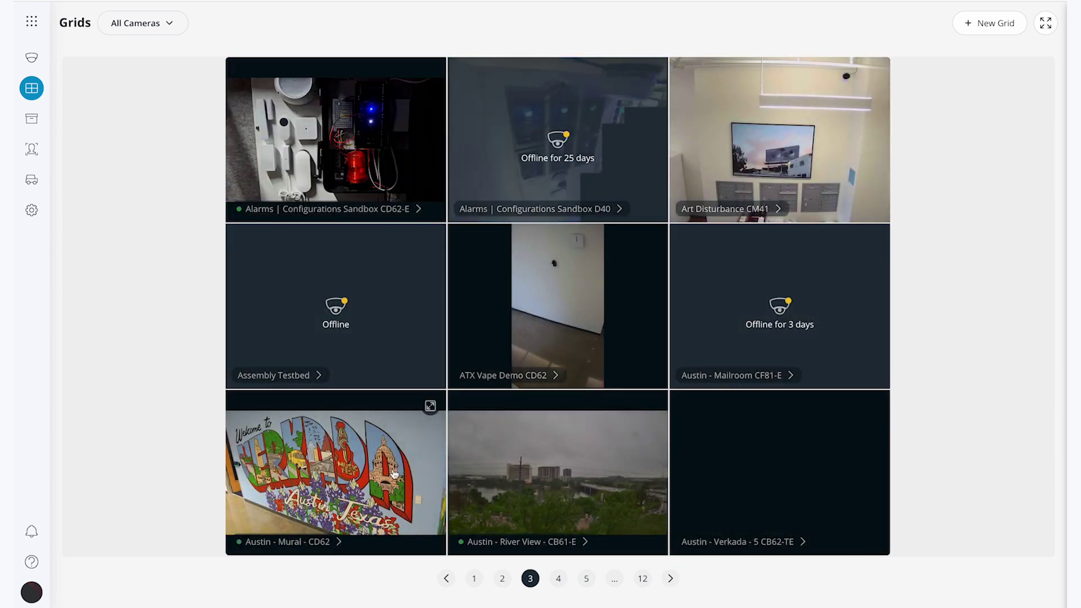
{"action": "left_click", "coordinate": [397, 471]}
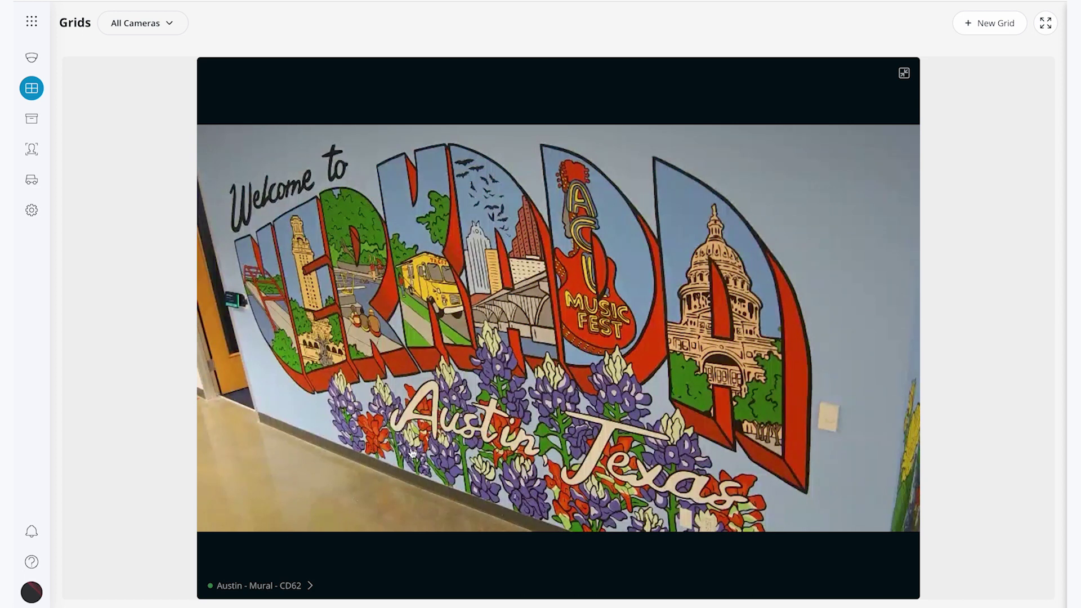
{"action": "left_click", "coordinate": [413, 453]}
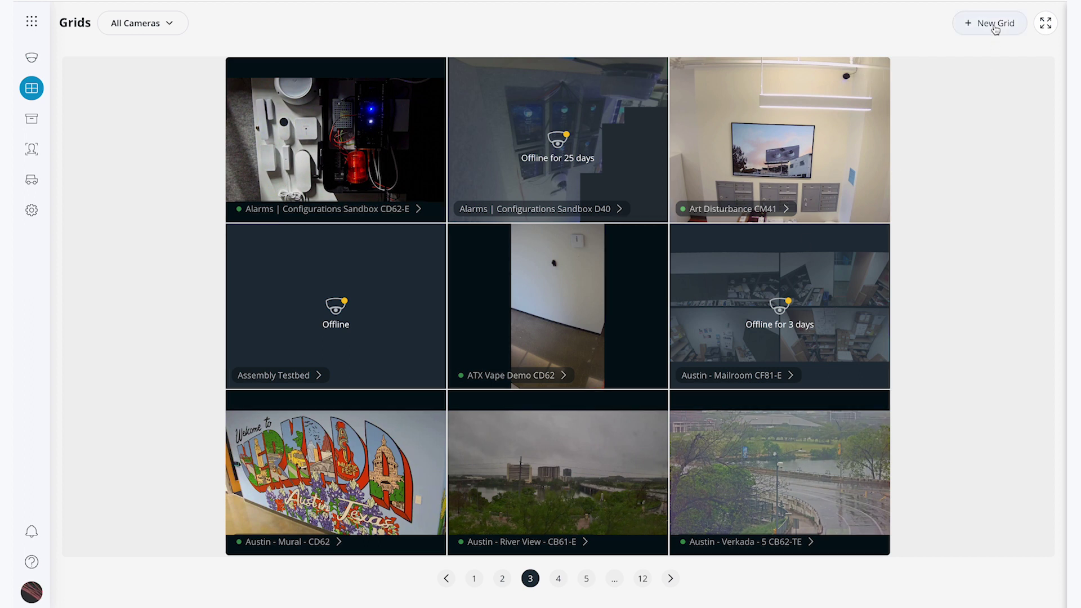
{"action": "left_click", "coordinate": [995, 26]}
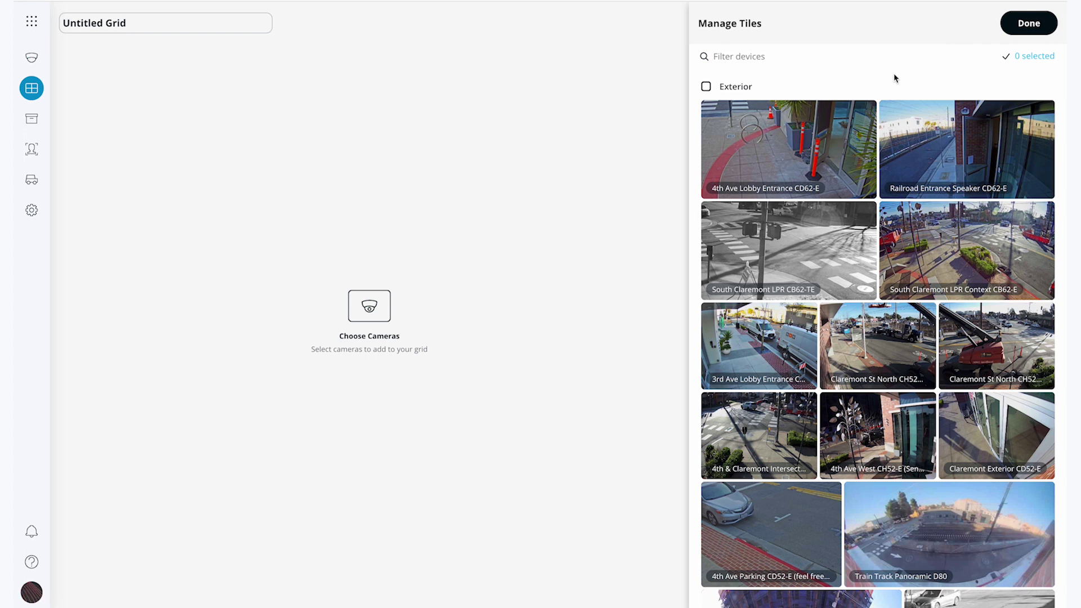
Add 4th Ave Lobby Entrance, then filter 'rail' and add Railroad Entrance Speaker and all Floor 1 cameras
{"action": "left_click", "coordinate": [850, 123]}
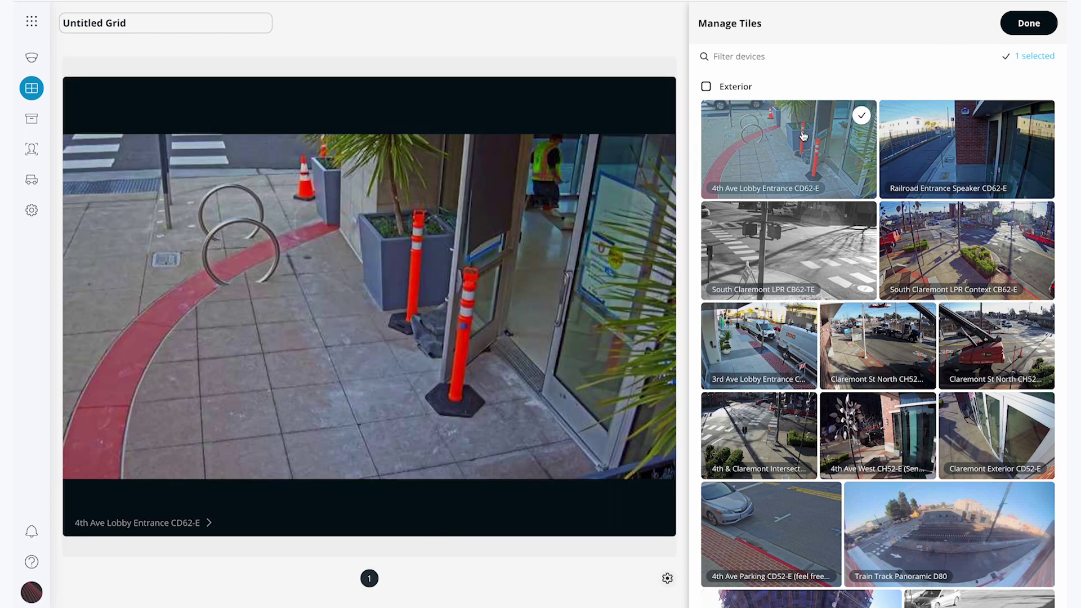
{"action": "left_click", "coordinate": [781, 54]}
{"action": "type", "text": "rail"}
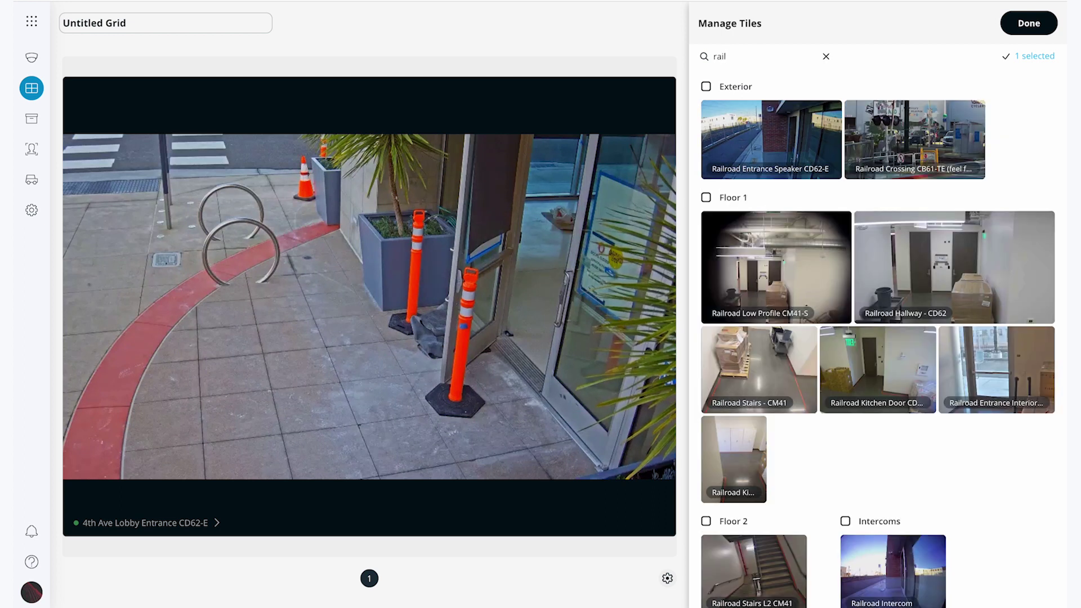
{"action": "left_click", "coordinate": [761, 116]}
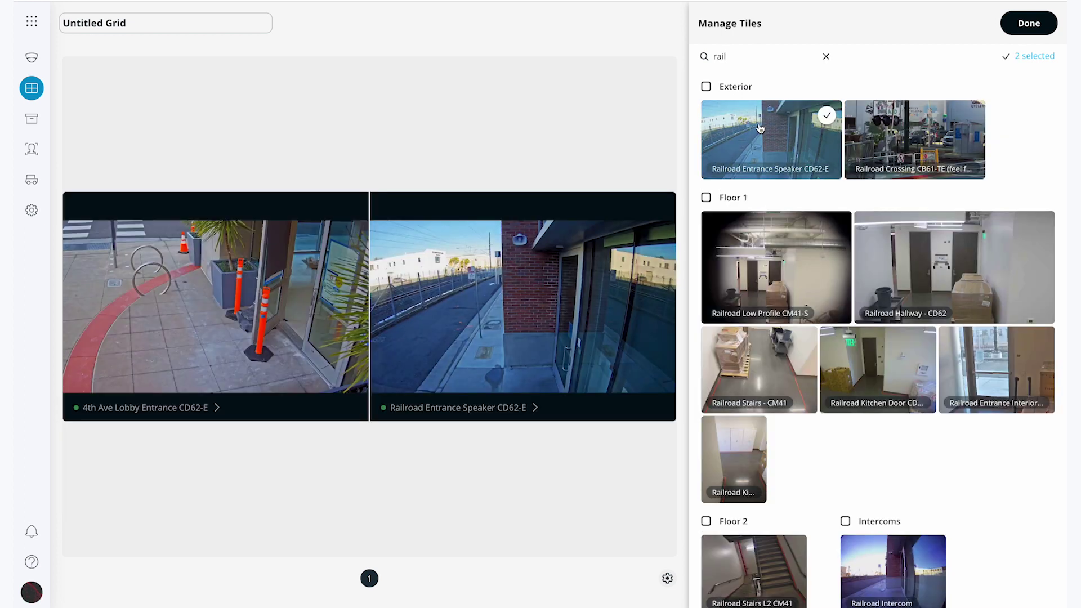
{"action": "left_click", "coordinate": [706, 198]}
Move the Muster Point CD62 tile from page three to the grid's top-left slot
{"action": "left_click", "coordinate": [452, 579]}
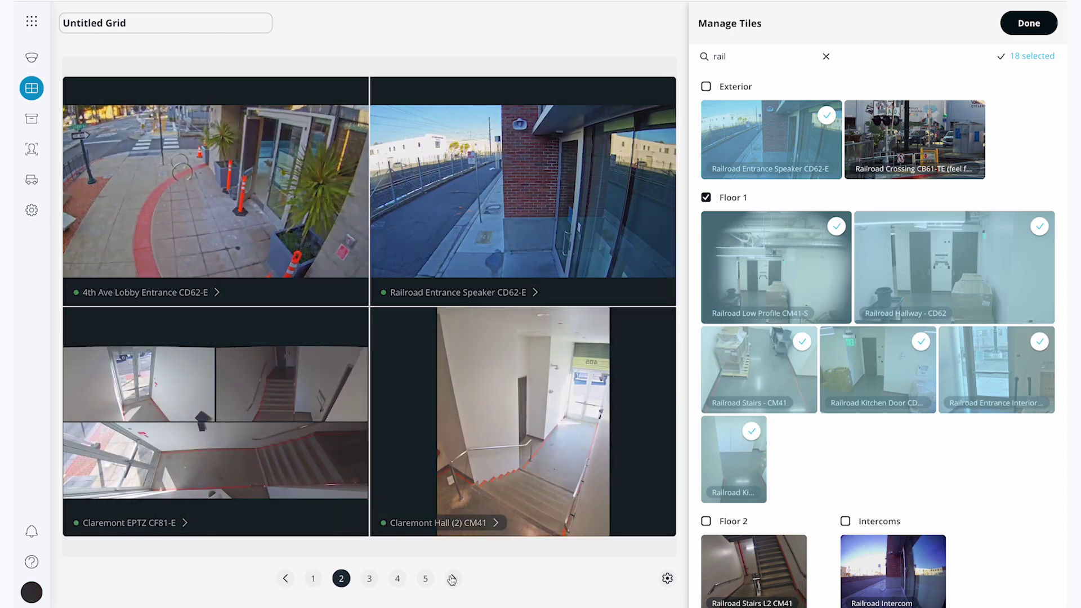
{"action": "left_click", "coordinate": [452, 579]}
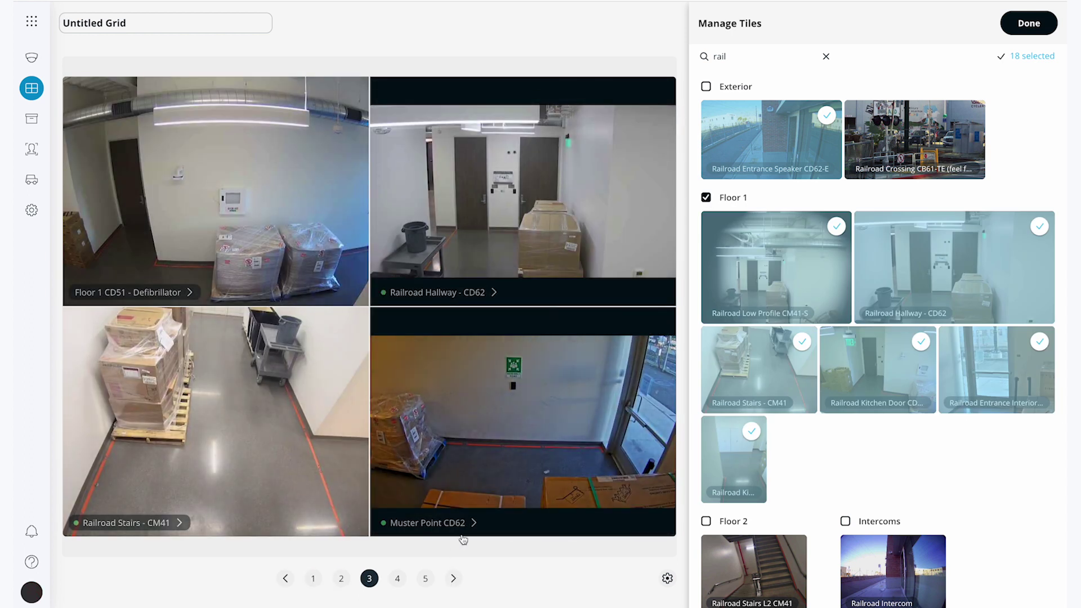
{"action": "left_click_drag", "start_coordinate": [497, 448], "coordinate": [209, 249]}
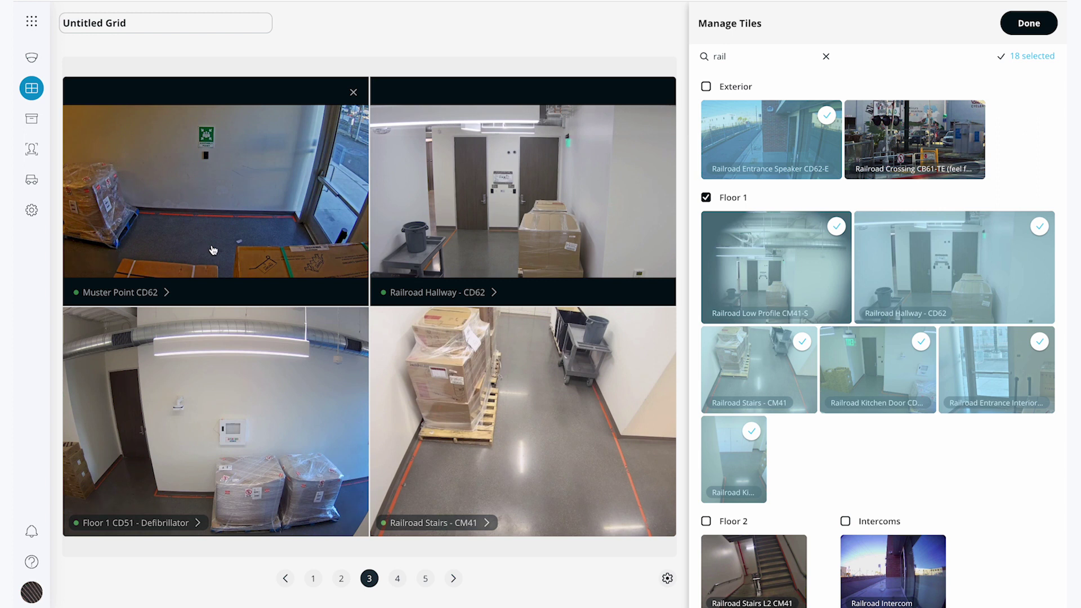
Set the new grid to show 12 tiles per page
{"action": "left_click", "coordinate": [667, 579]}
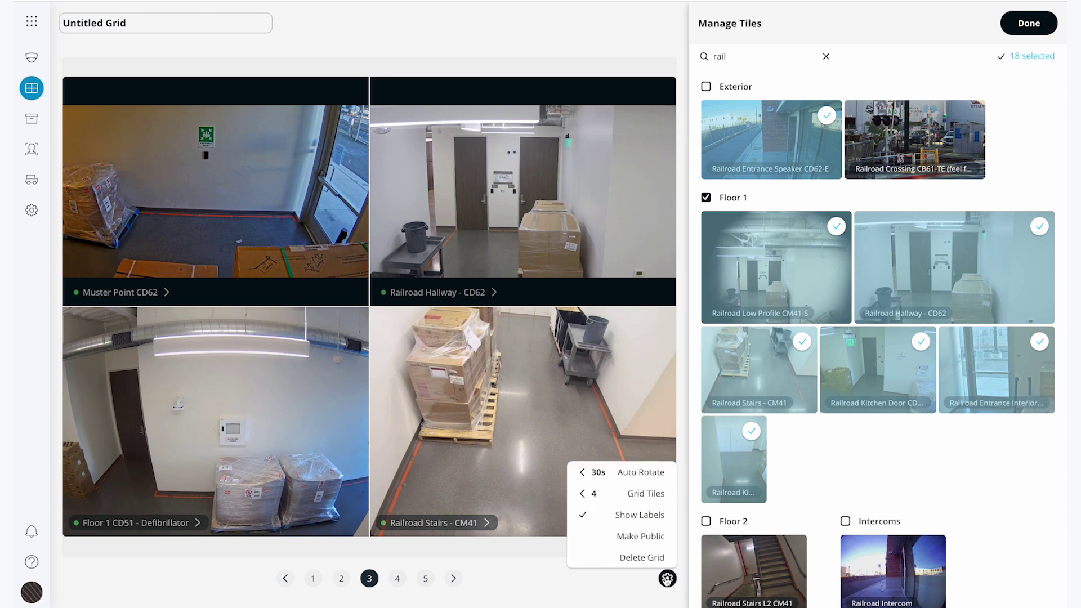
{"action": "left_click", "coordinate": [616, 495]}
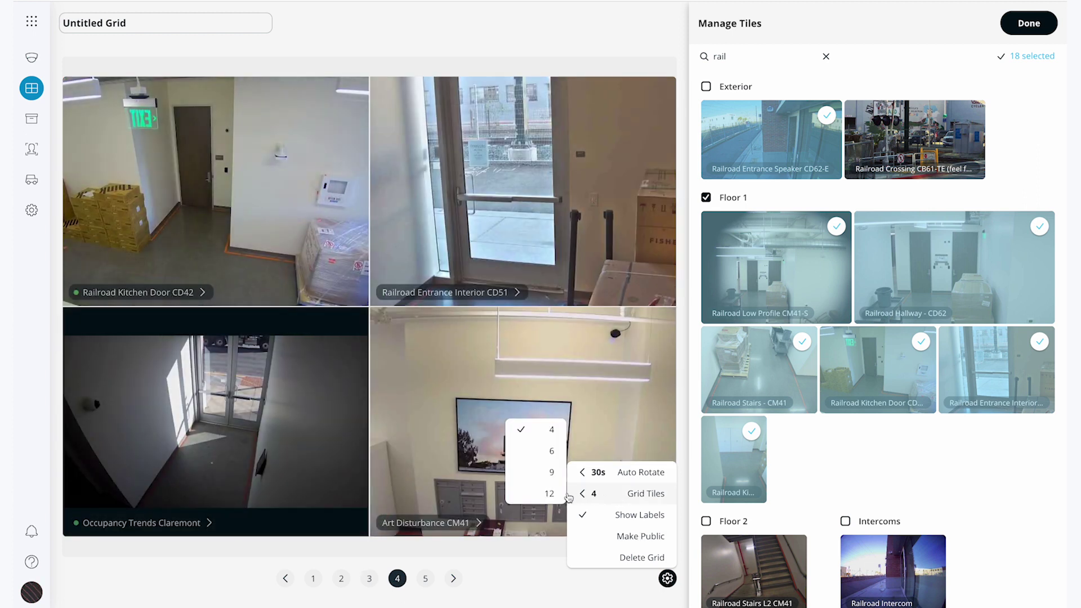
{"action": "left_click", "coordinate": [550, 494]}
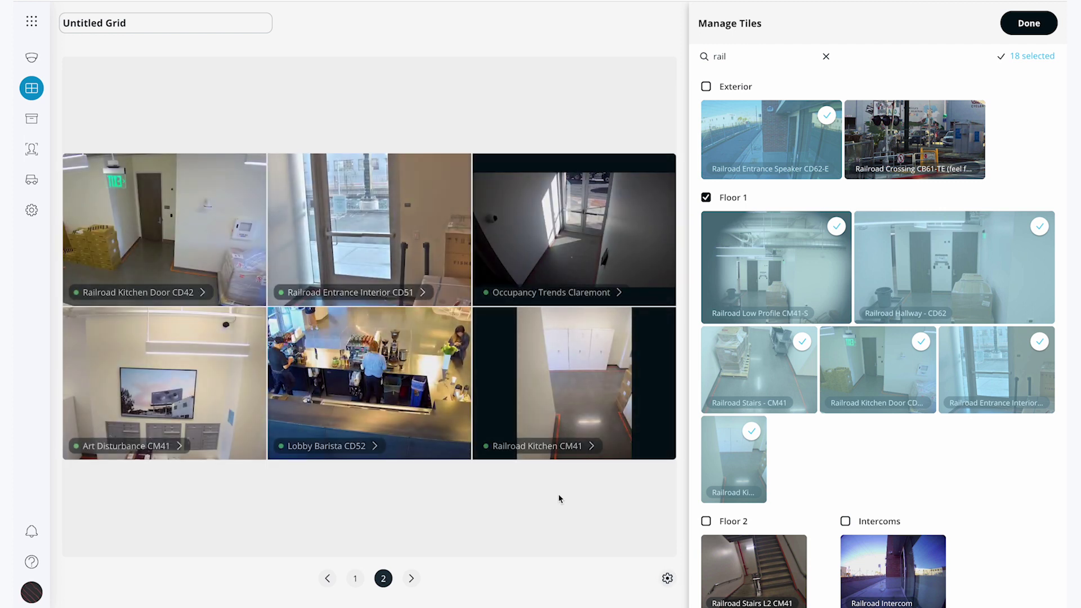
Hide the camera name labels and set auto rotation to 30 seconds
{"action": "left_click", "coordinate": [667, 578]}
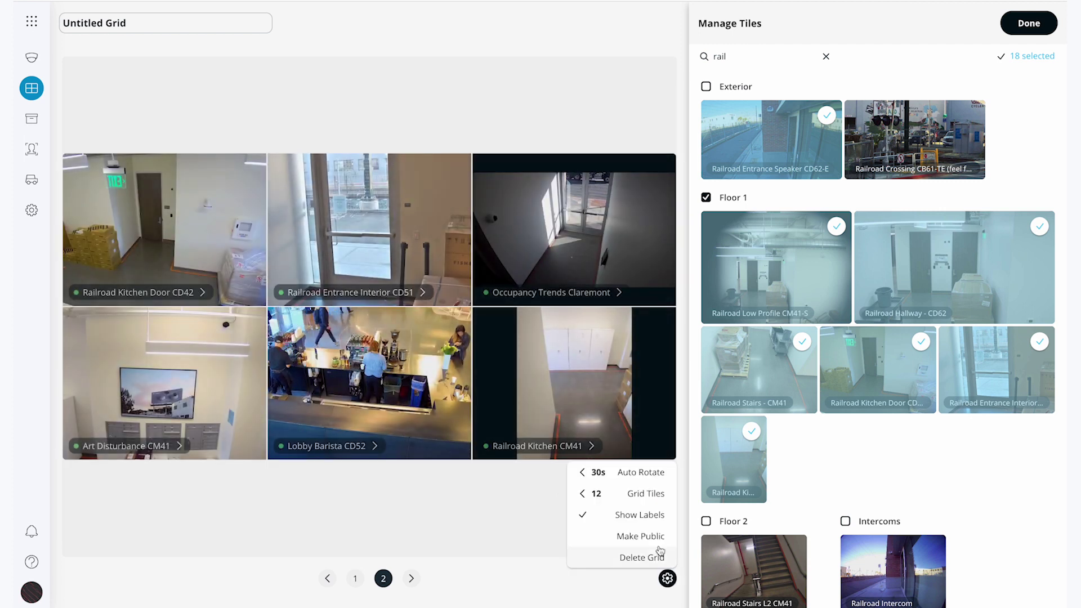
{"action": "left_click", "coordinate": [657, 517]}
{"action": "left_click", "coordinate": [667, 578]}
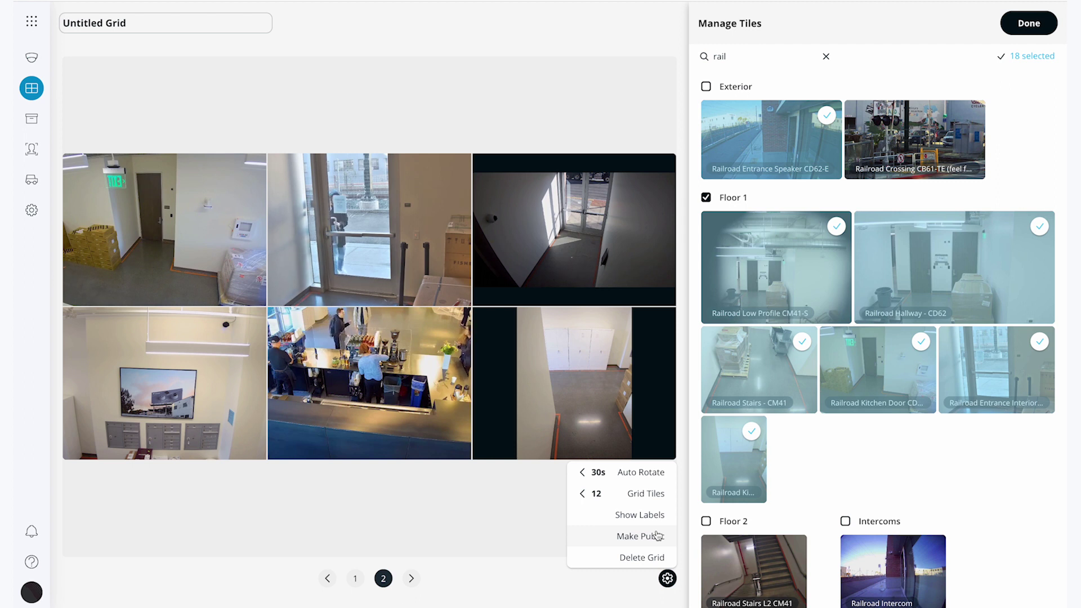
{"action": "left_click", "coordinate": [655, 475]}
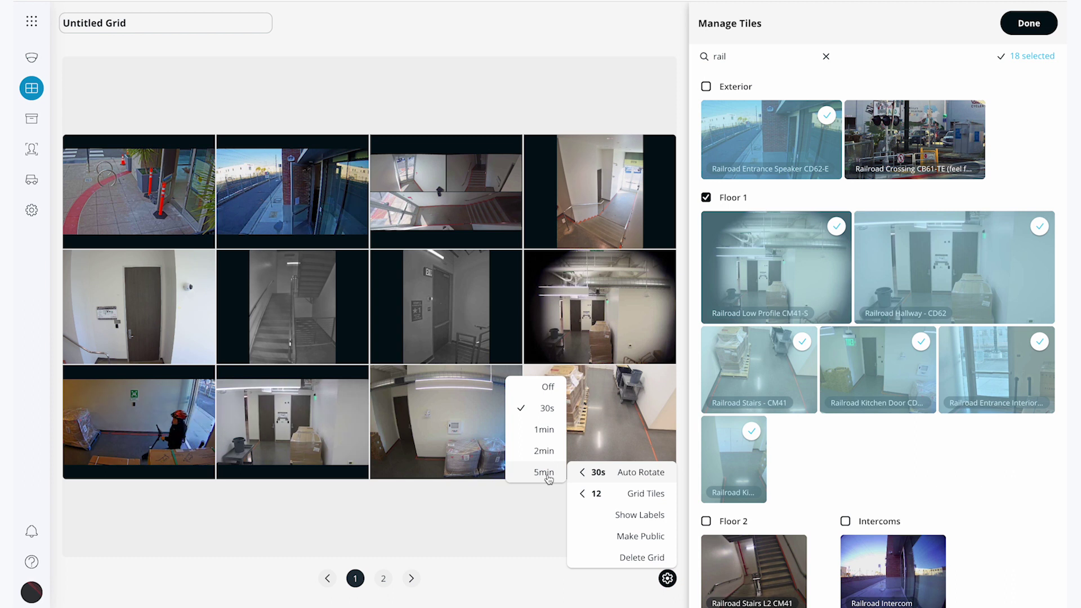
Rename the grid to 'Verkada Floor 1' and save it
{"action": "left_click", "coordinate": [227, 27]}
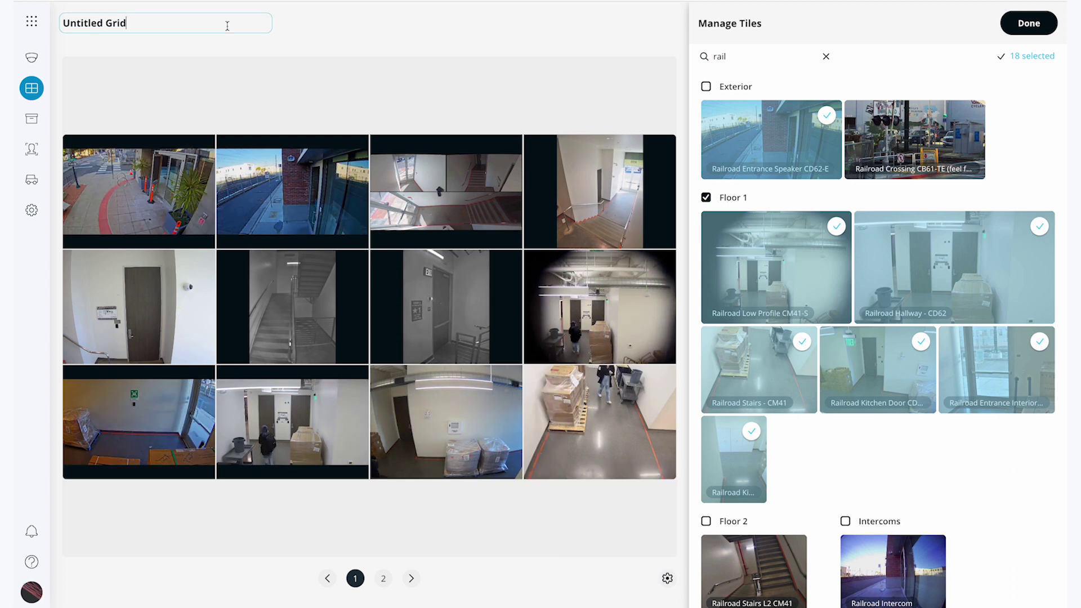
{"action": "left_click", "coordinate": [228, 26]}
{"action": "type", "text": "Verk"}
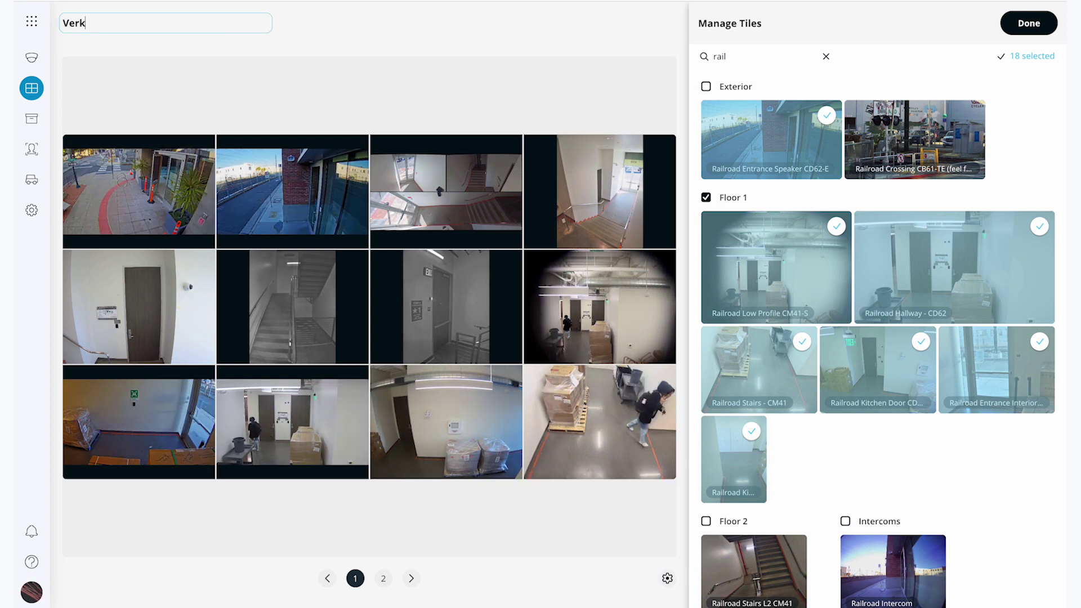
{"action": "type", "text": "ada Floor 1"}
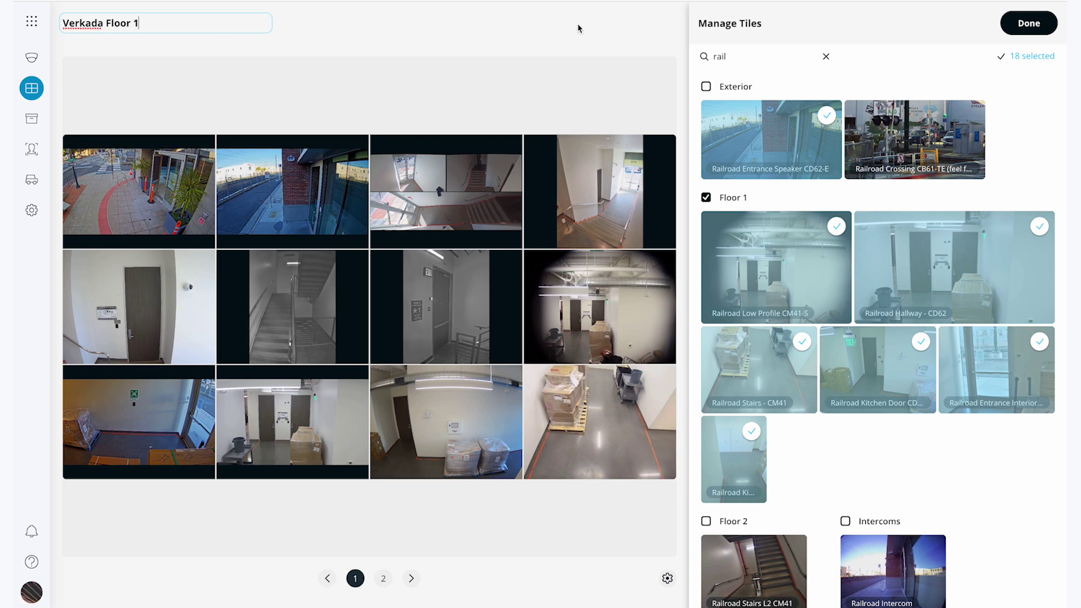
{"action": "left_click", "coordinate": [1022, 23]}
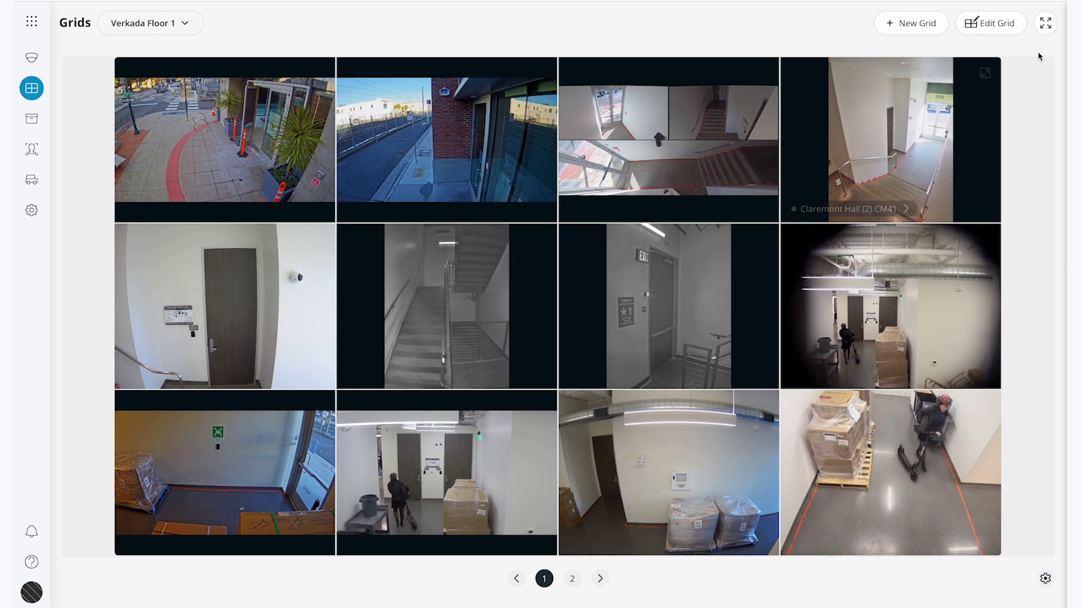
Preview the saved grid fullscreen, then check its tile editor and display settings
{"action": "left_click", "coordinate": [1046, 24]}
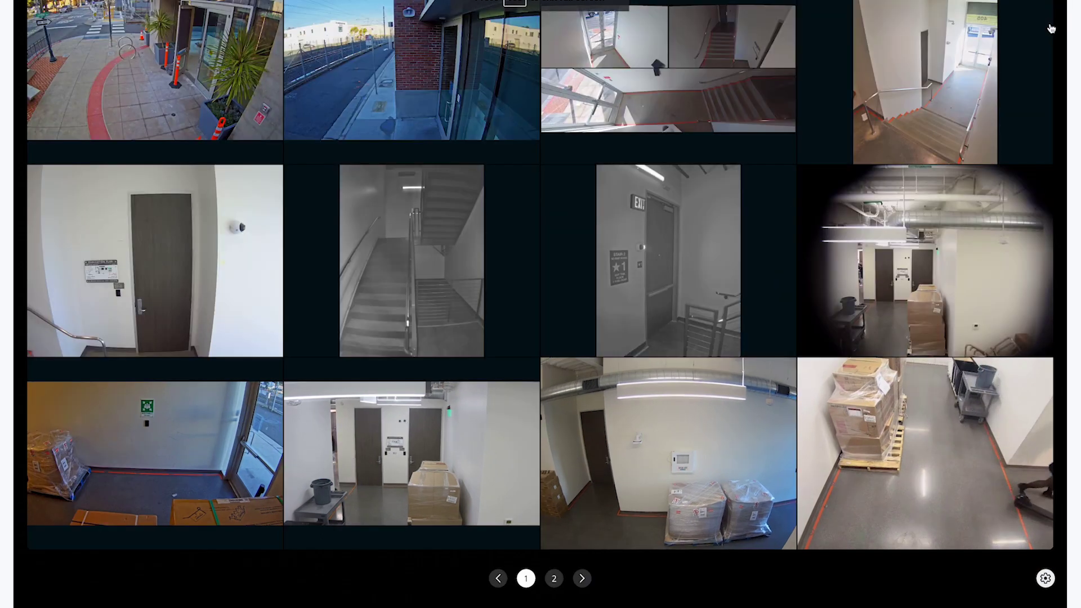
{"action": "key", "text": "Escape"}
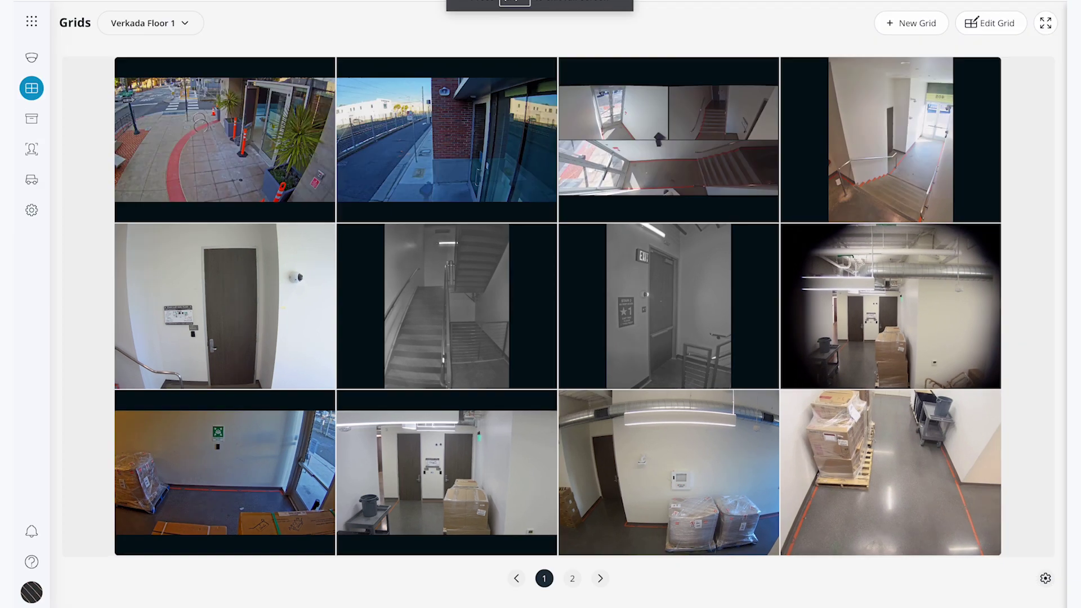
{"action": "left_click", "coordinate": [991, 22]}
{"action": "left_click", "coordinate": [1022, 25]}
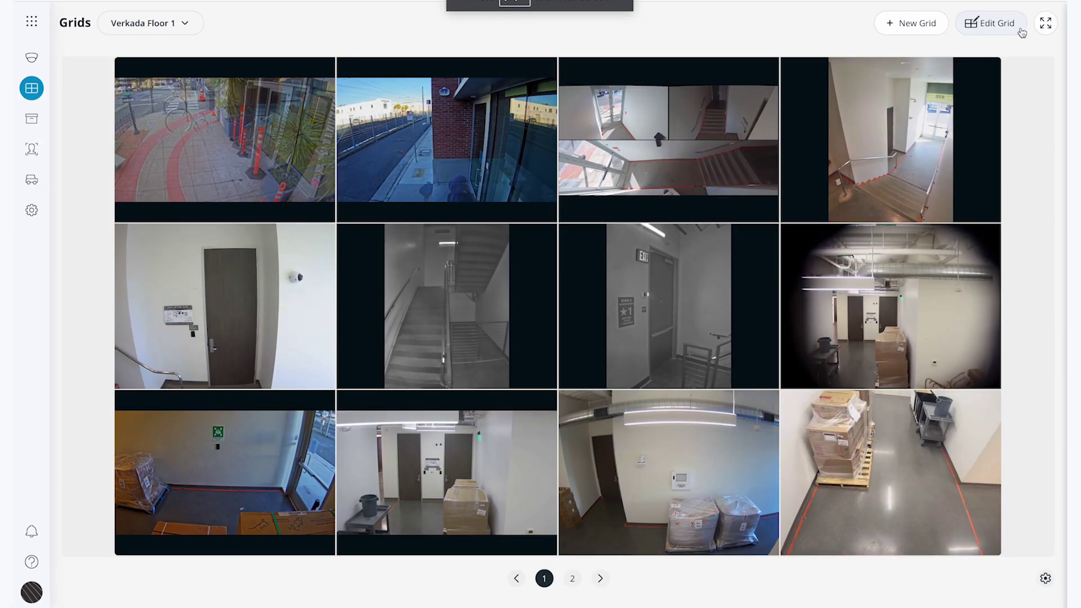
{"action": "left_click", "coordinate": [1046, 579]}
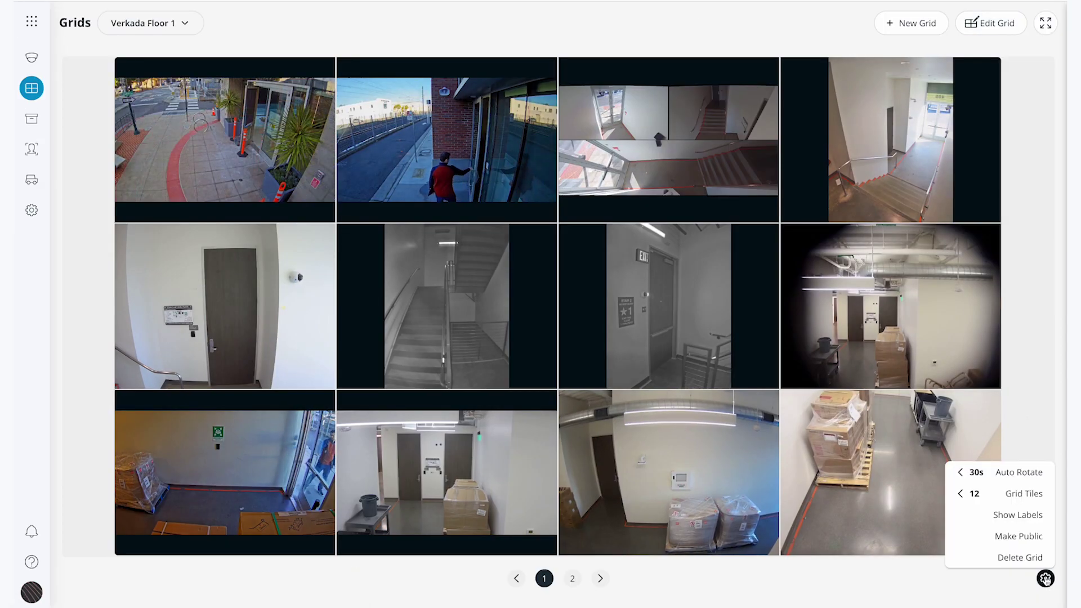
{"action": "left_click", "coordinate": [1045, 578]}
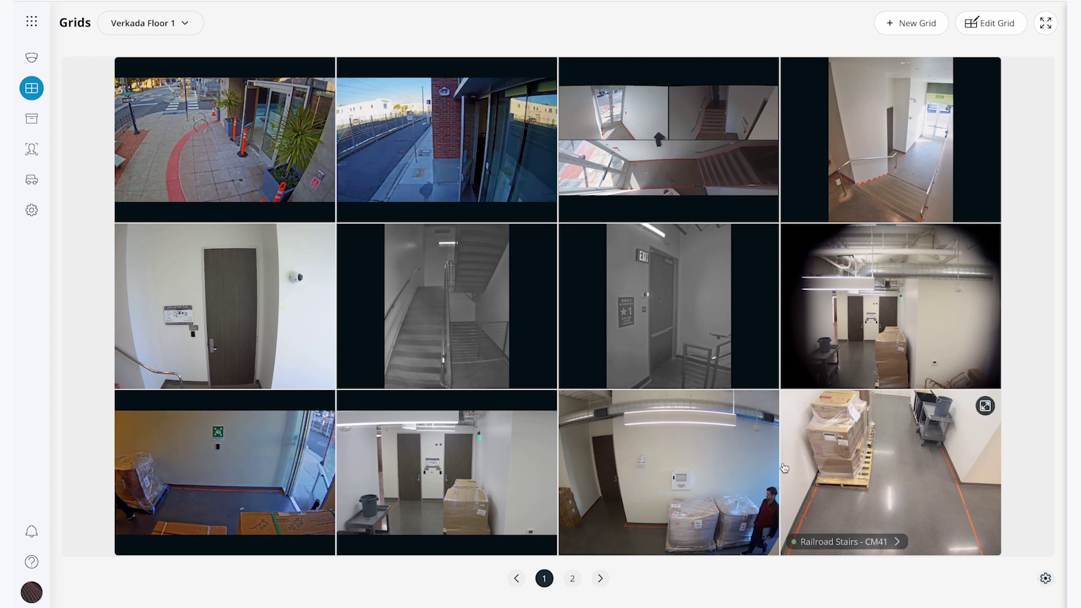
{"action": "left_click", "coordinate": [183, 28]}
Scroll the saved grids list and switch to a nine-camera grid
{"action": "scroll", "coordinate": [169, 310], "scroll_direction": "down", "scroll_amount": 4}
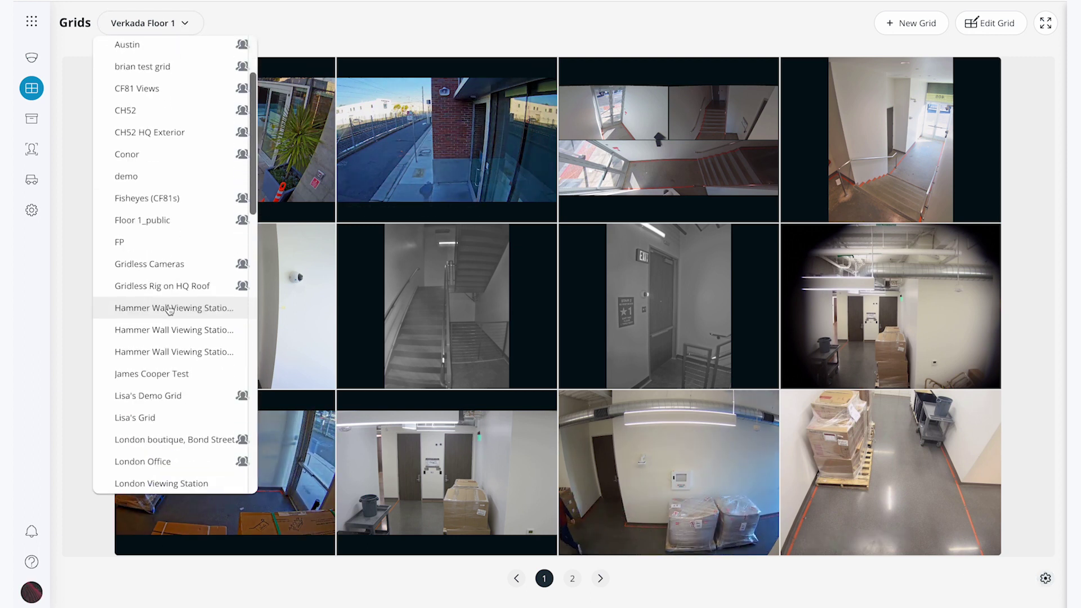
{"action": "left_click", "coordinate": [163, 323]}
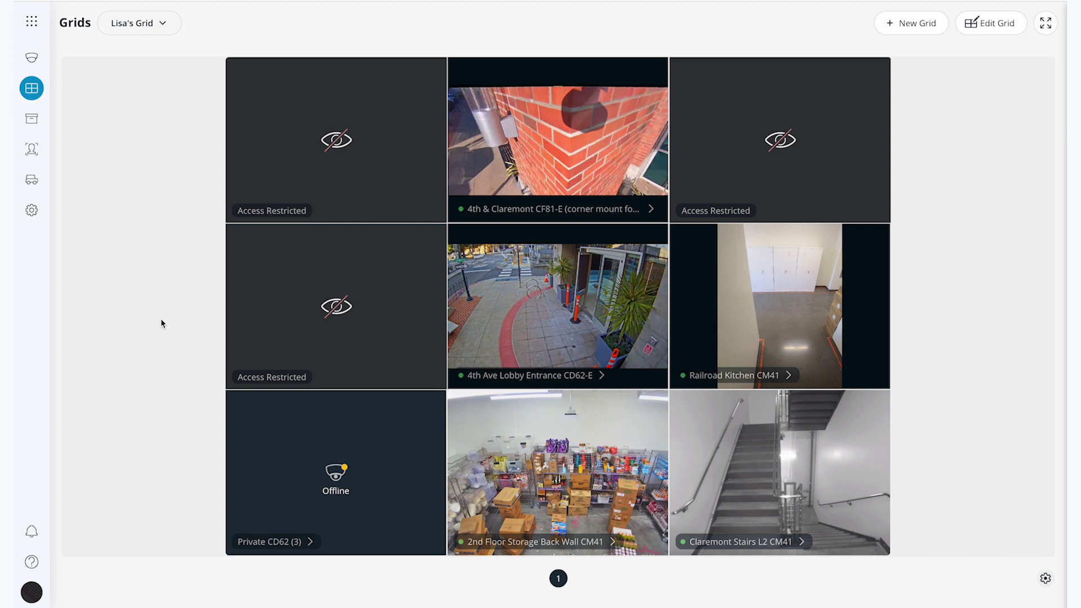
In My Account's User Preferences, set Default Page to Grids
{"action": "left_click", "coordinate": [35, 592]}
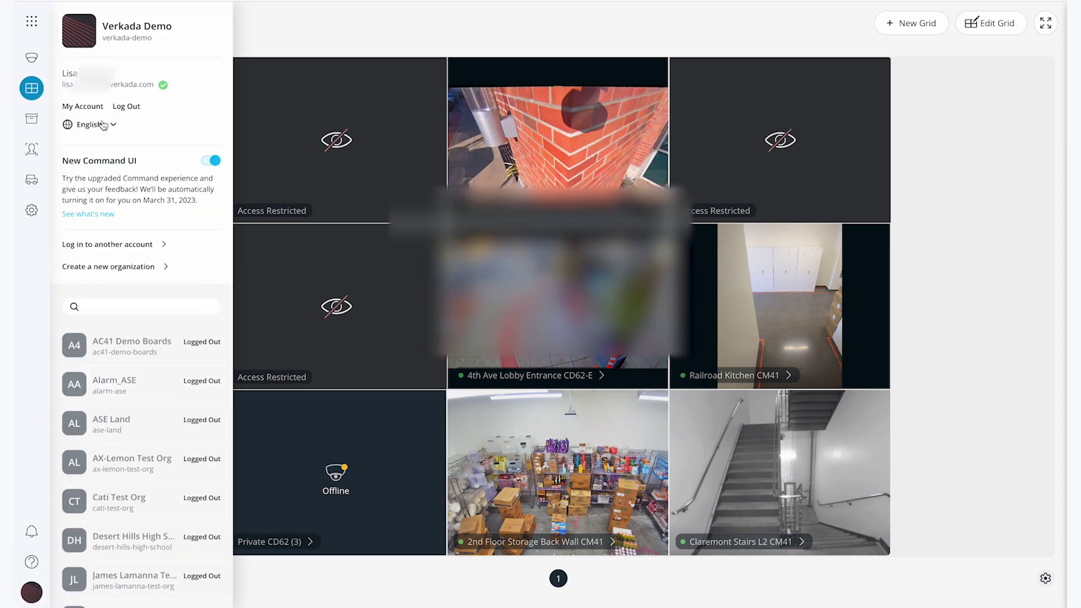
{"action": "left_click", "coordinate": [87, 108]}
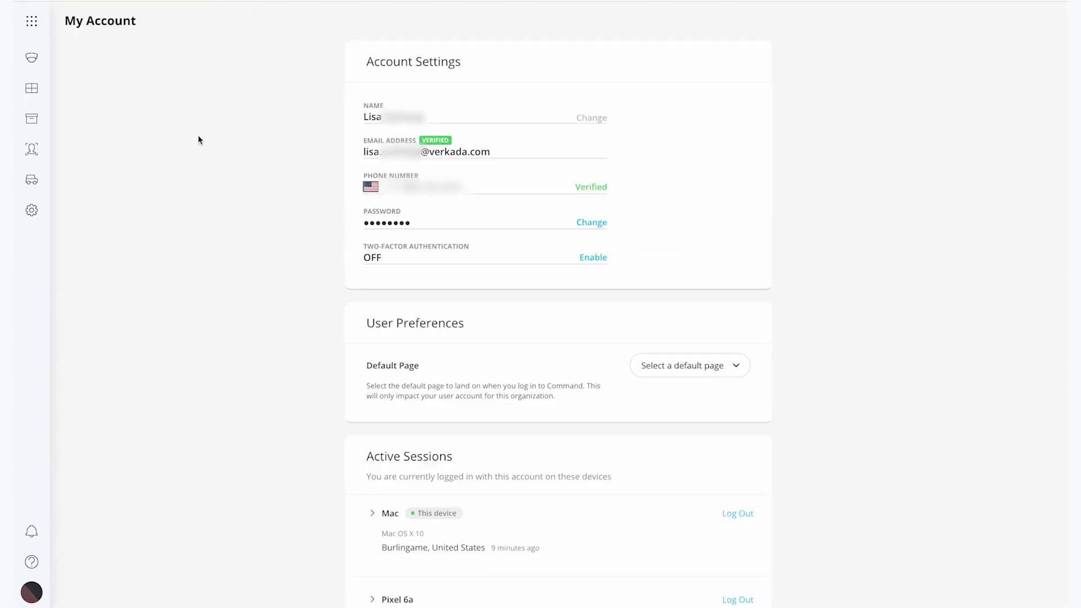
{"action": "left_click", "coordinate": [653, 372]}
{"action": "scroll", "coordinate": [691, 476], "scroll_direction": "down", "scroll_amount": 3}
{"action": "scroll", "coordinate": [691, 476], "scroll_direction": "up", "scroll_amount": 3}
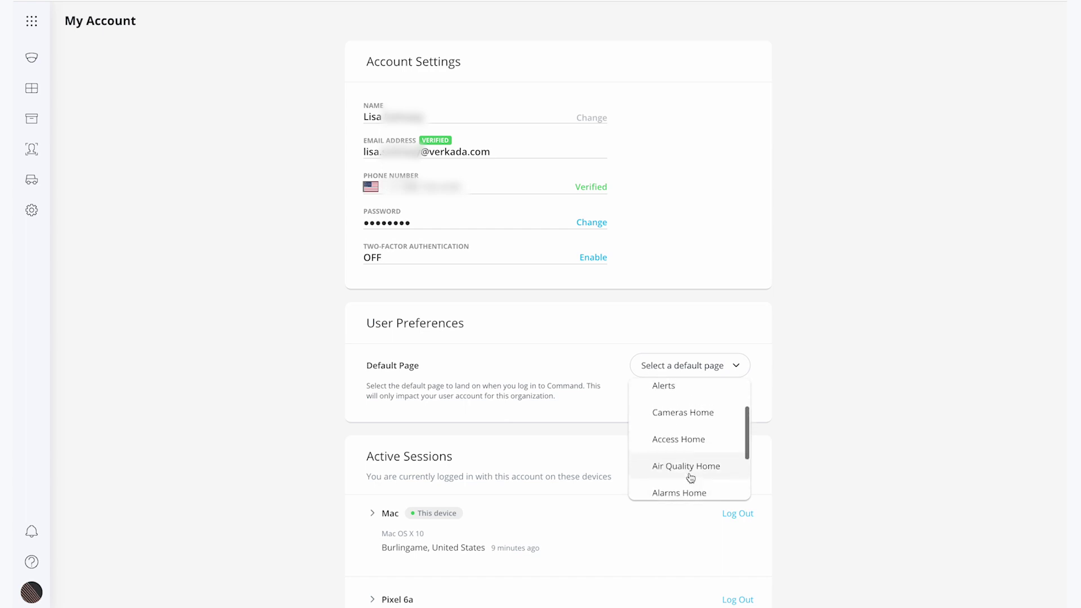
{"action": "left_click", "coordinate": [678, 431]}
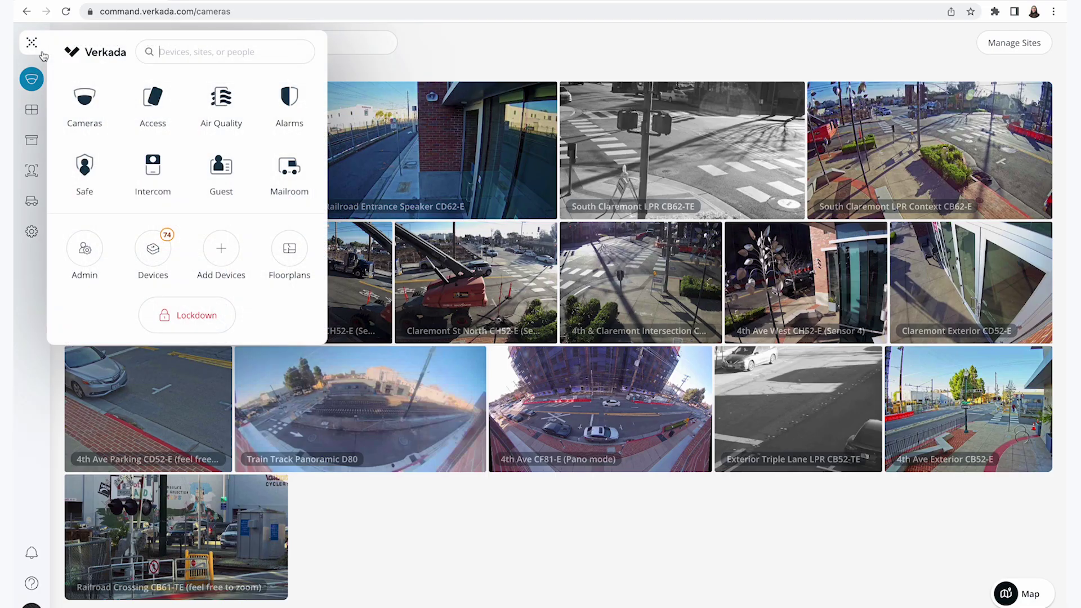
Load command.verkada.com so it lands on Grids, then enlarge the Guest Demo Lobby CD51 tile
{"action": "left_click", "coordinate": [31, 42]}
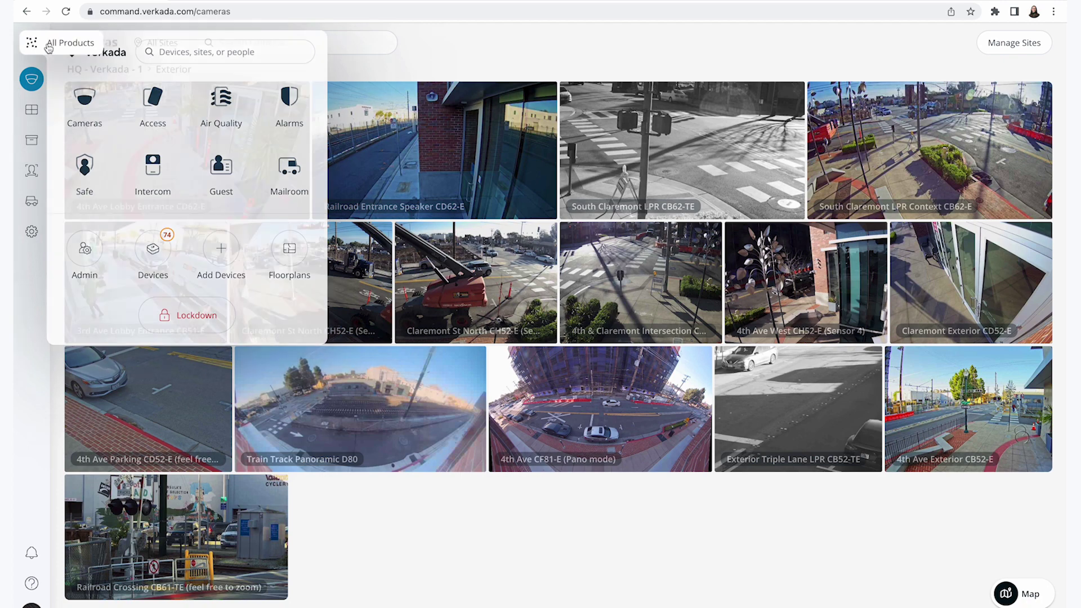
{"action": "left_click", "coordinate": [235, 12]}
{"action": "double_click", "coordinate": [235, 12]}
{"action": "key", "text": "BackSpace"}
{"action": "key", "text": "Return"}
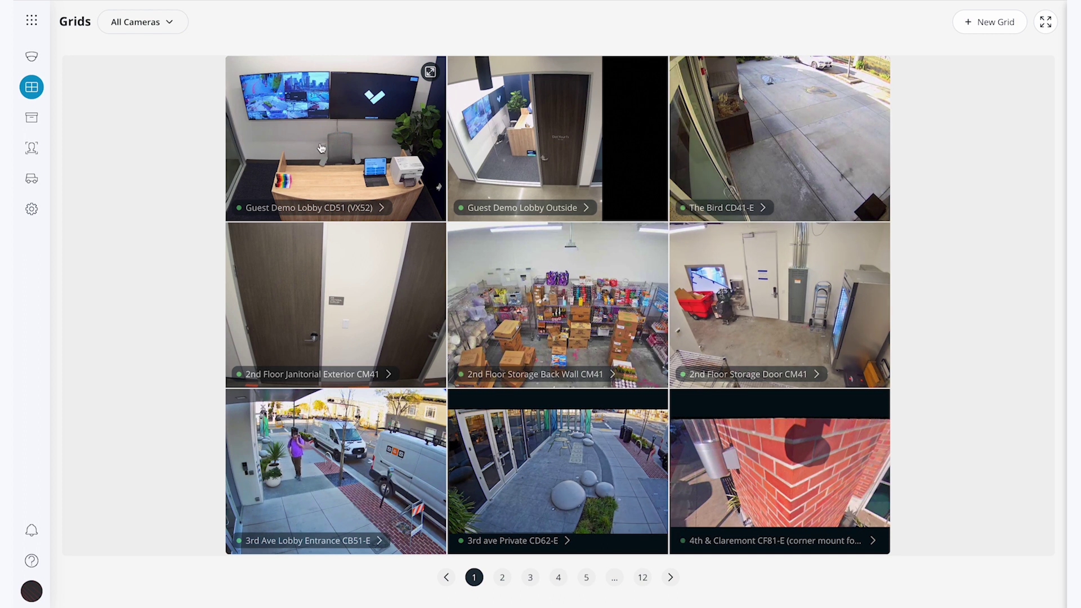
{"action": "double_click", "coordinate": [321, 148]}
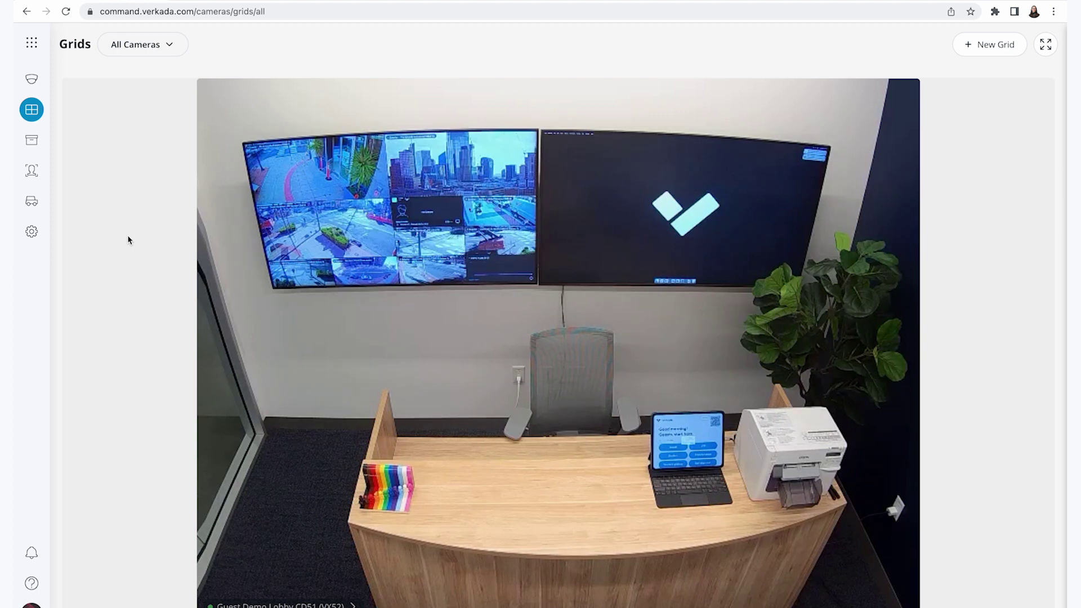
Show the Contact Us support details from the Help menu
{"action": "left_click", "coordinate": [33, 585]}
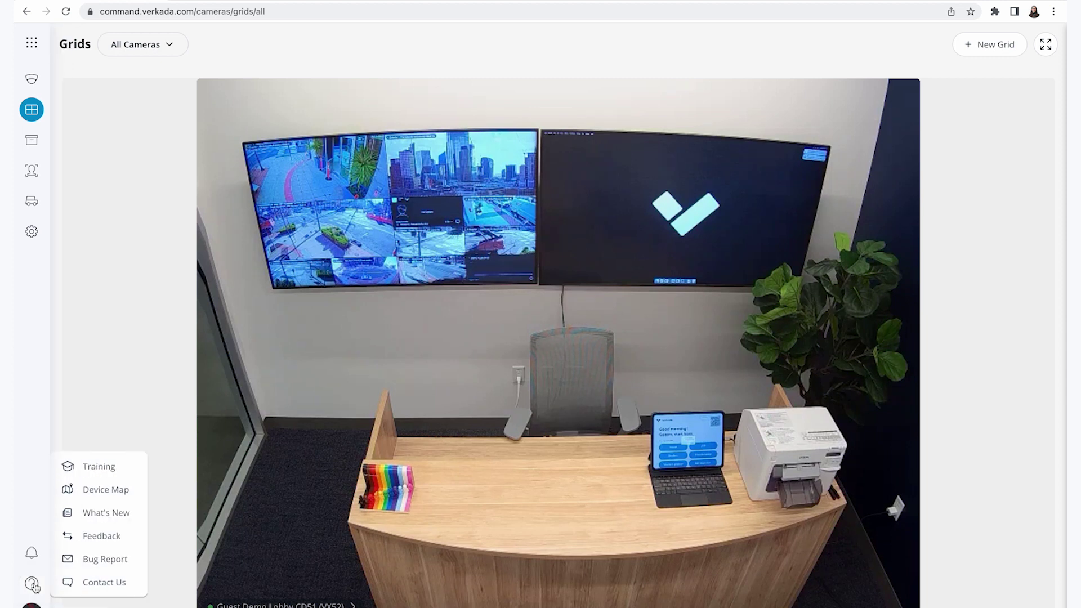
{"action": "left_click", "coordinate": [94, 585]}
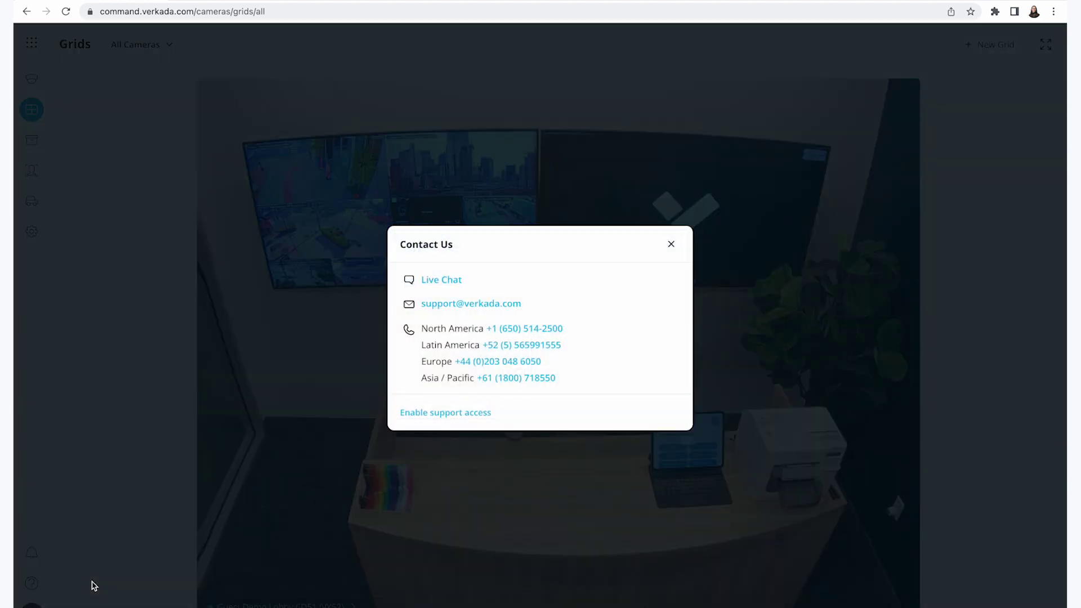